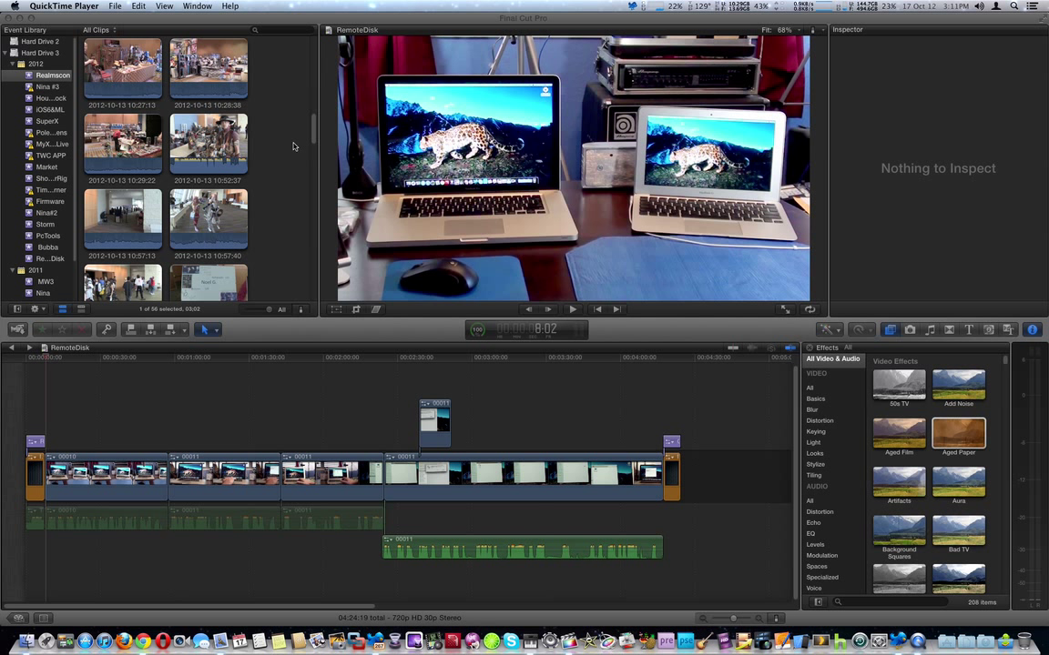
Step: Bring Final Cut Pro forward and select clip 00010 to show its Correction 1 colour adjustment
left_click(269, 331)
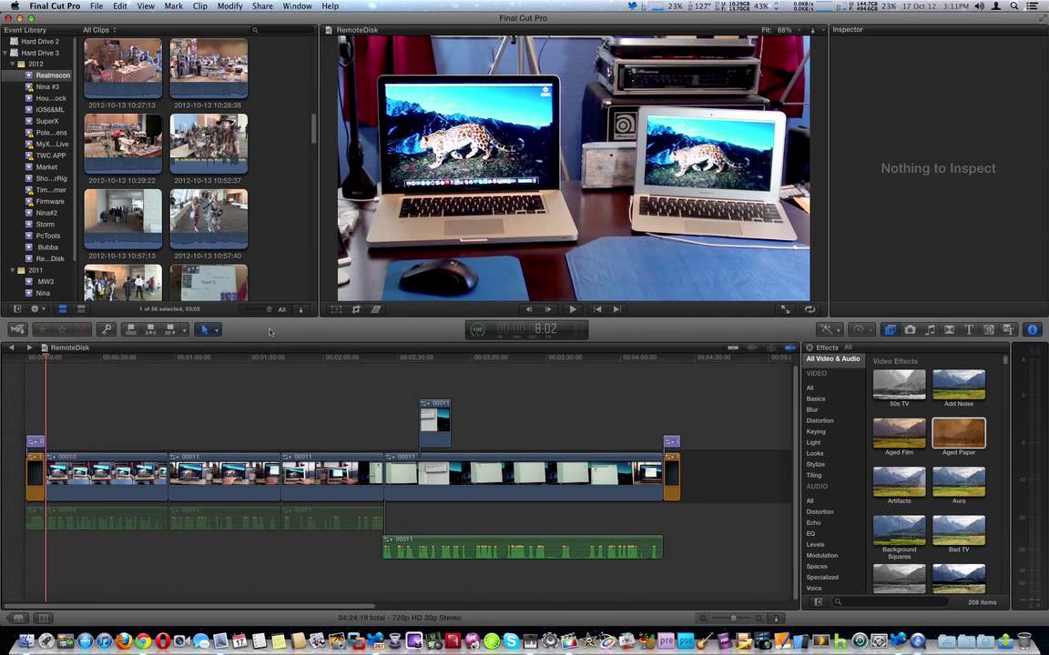
left_click(111, 459)
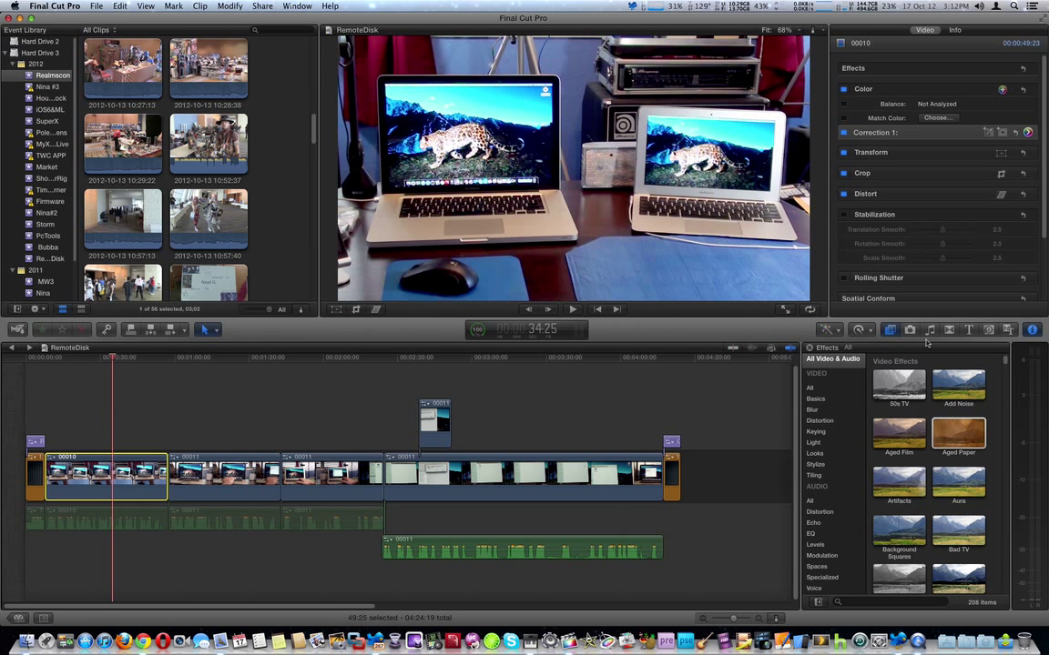
Step: Preview the RT Adjustment Layer title from the Titles browser's Custom category
left_click(970, 330)
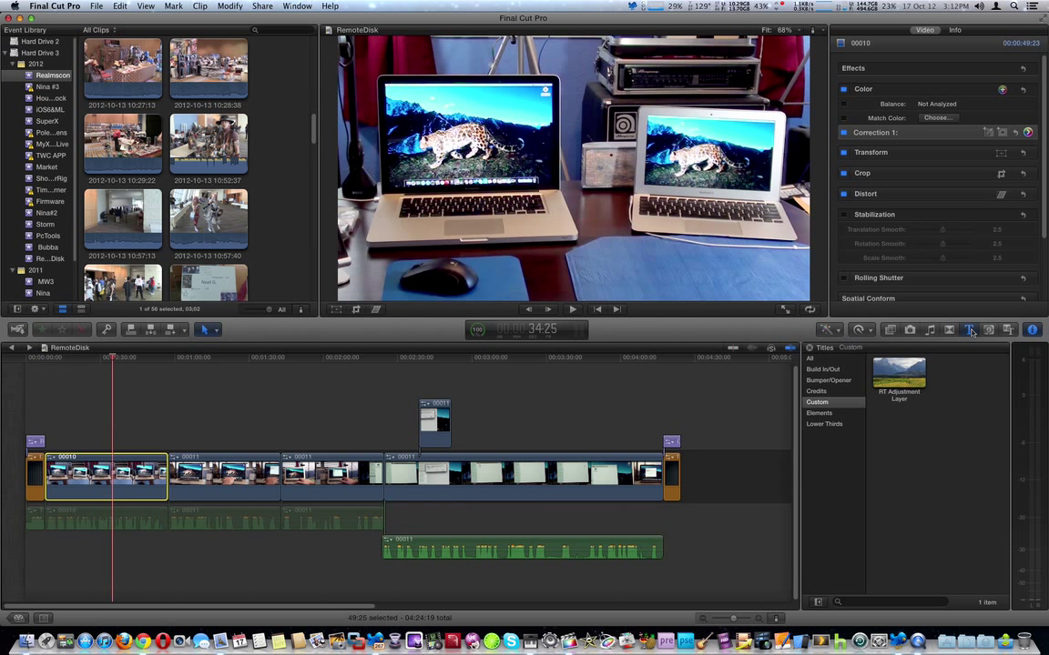
left_click(836, 405)
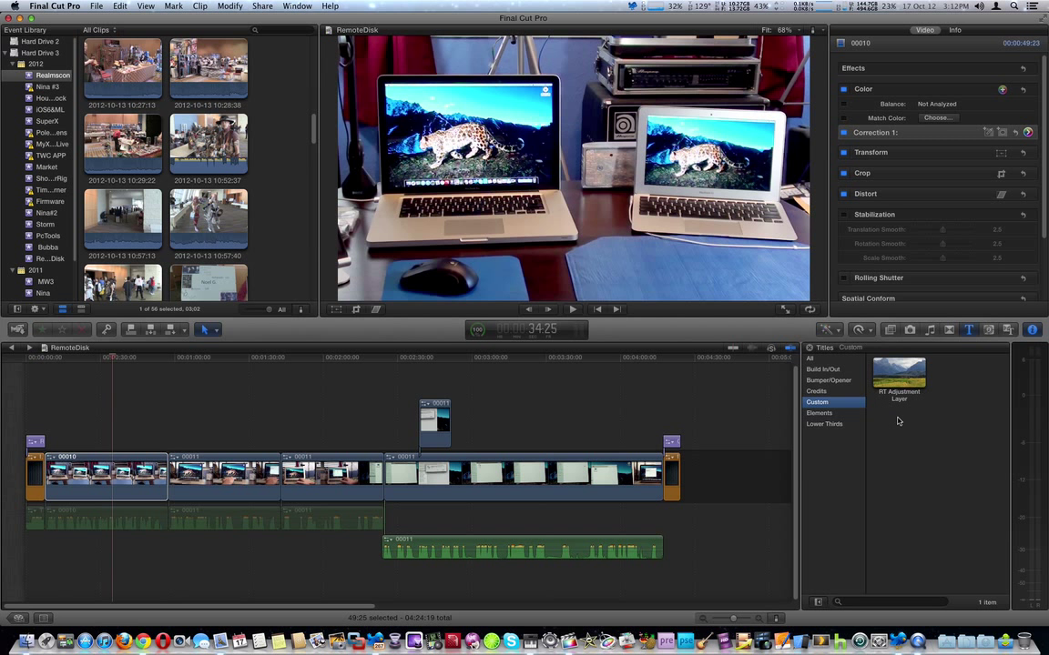
left_click(886, 378)
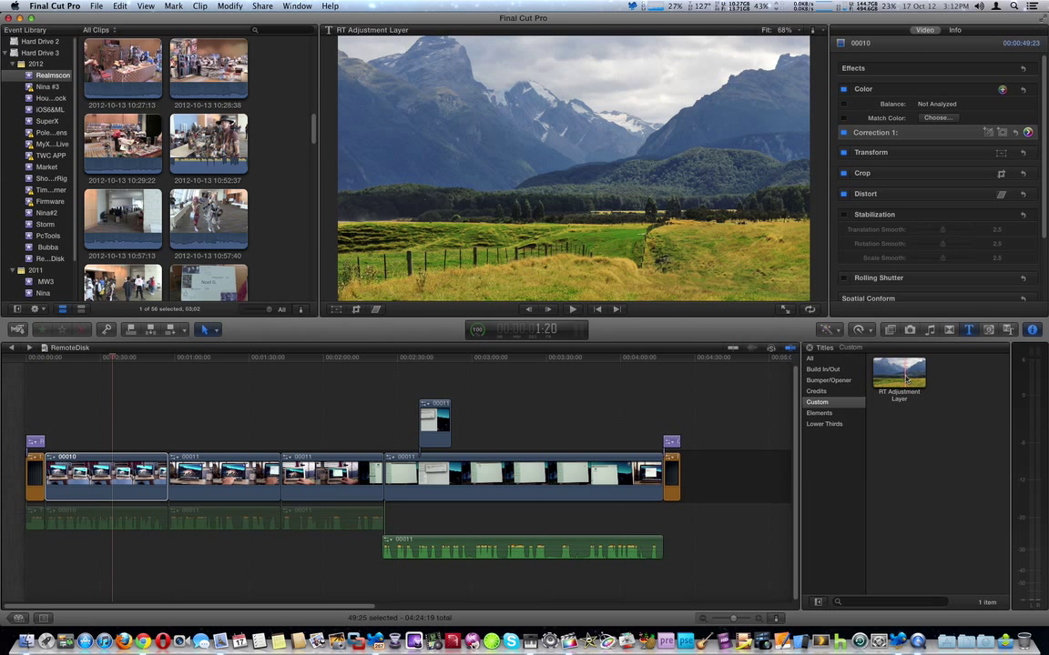
Step: Place the RT Adjustment Layer above clip 00010 and stretch its end into clip 00011
left_click_drag(905, 377, 446, 392)
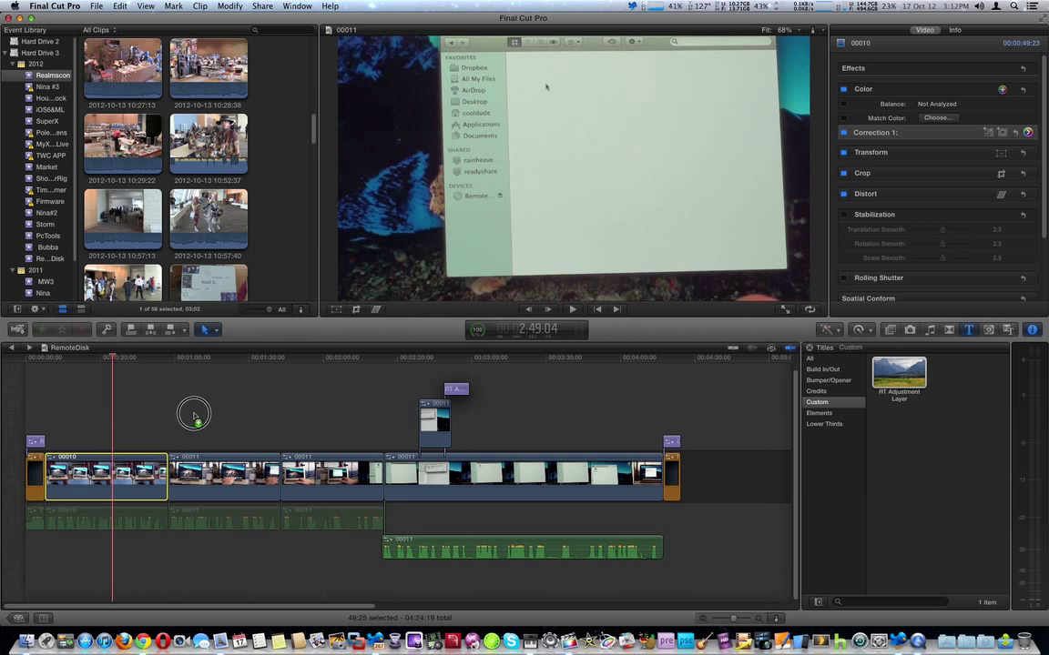
left_click_drag(229, 393, 72, 438)
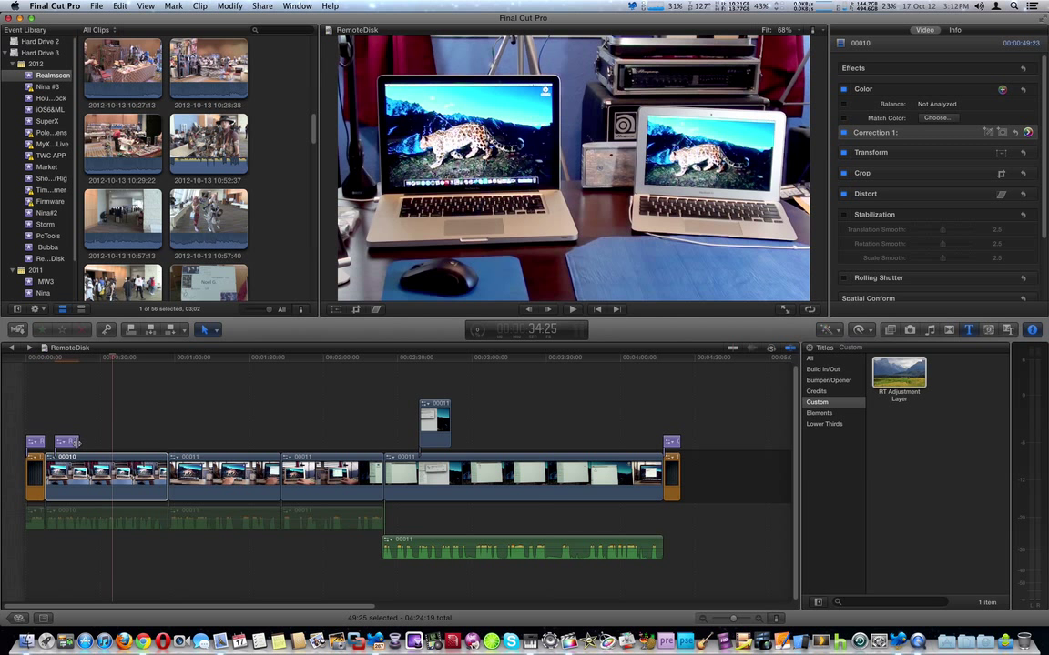
left_click_drag(80, 442, 202, 443)
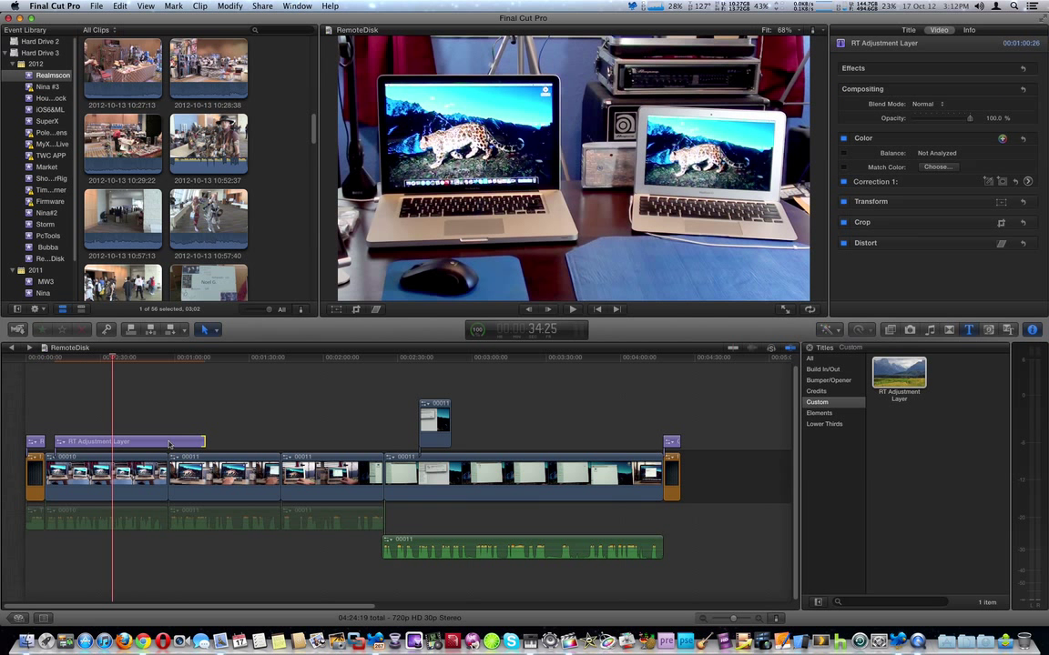
left_click(122, 443)
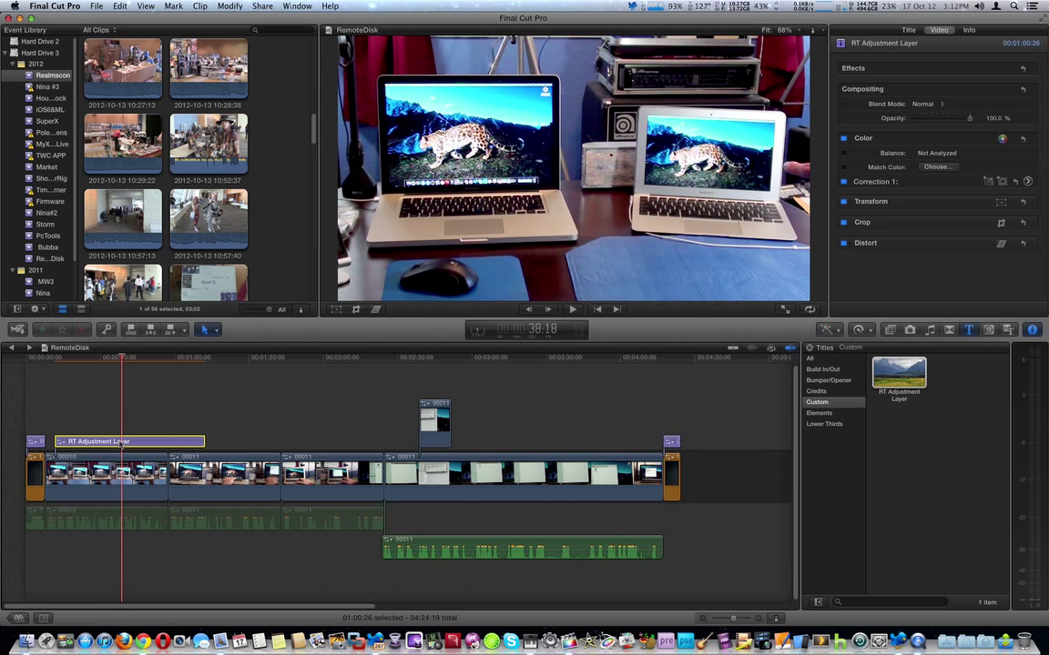
key("super+6")
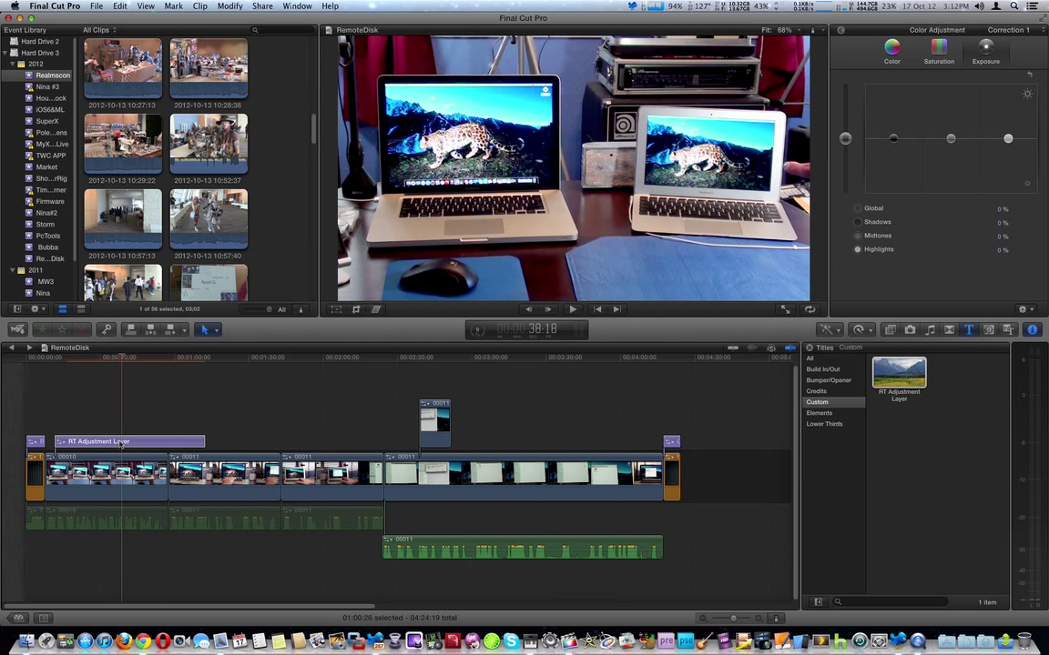
left_click(841, 32)
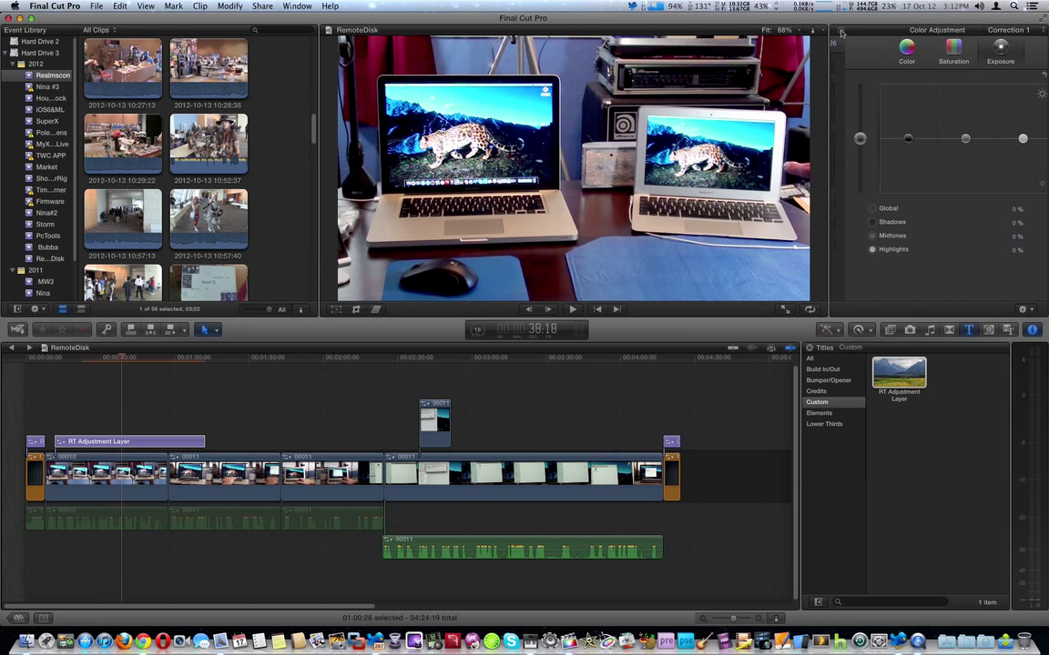
left_click(123, 460)
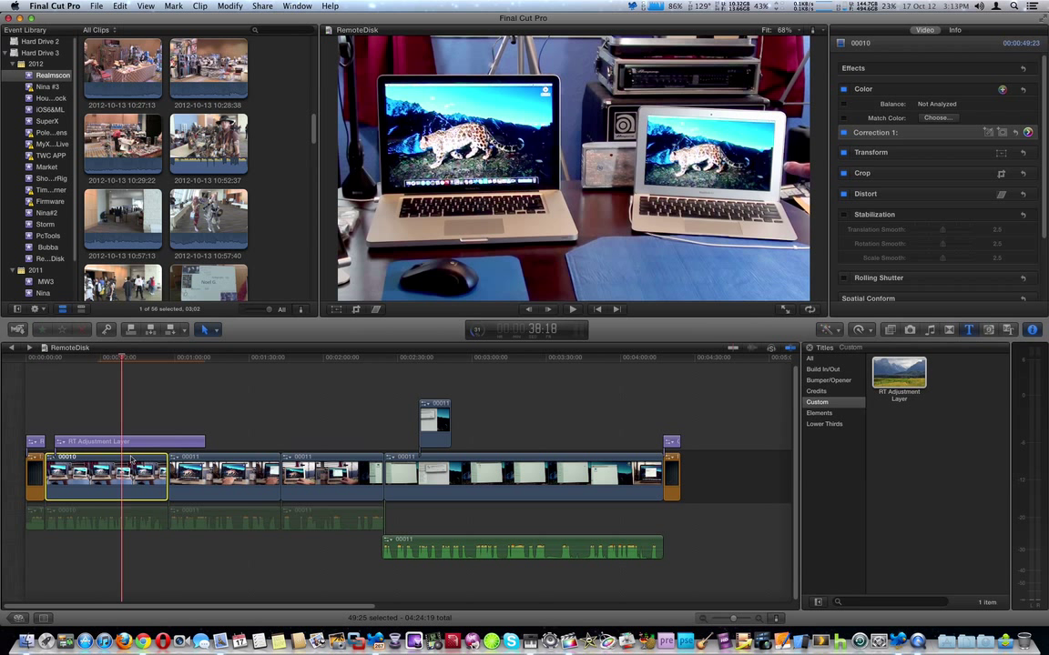
left_click(234, 460)
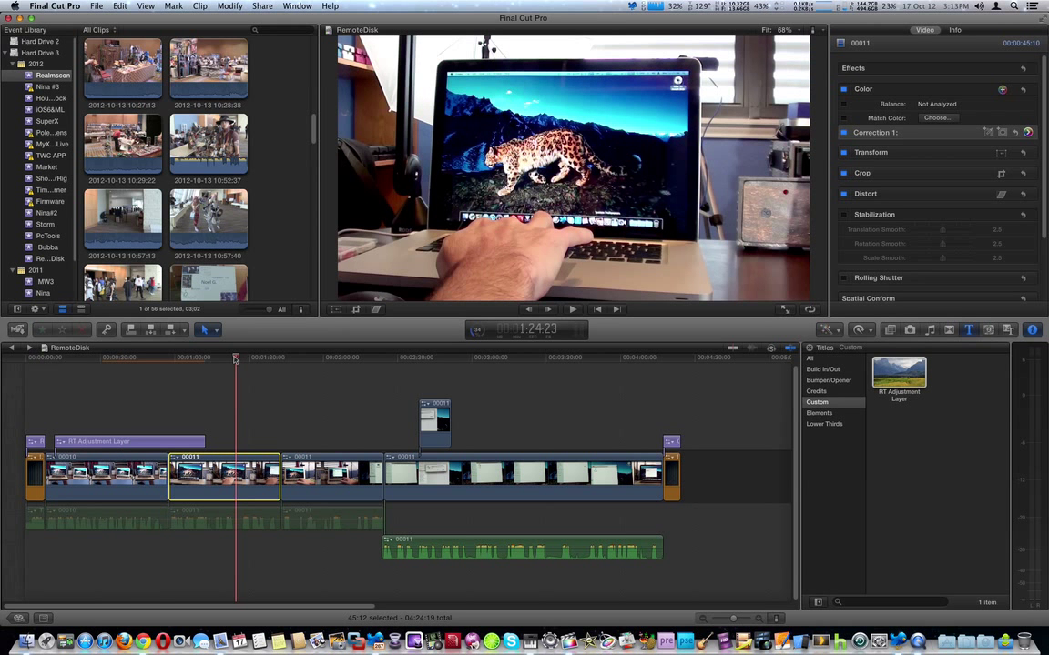
left_click_drag(228, 359, 106, 363)
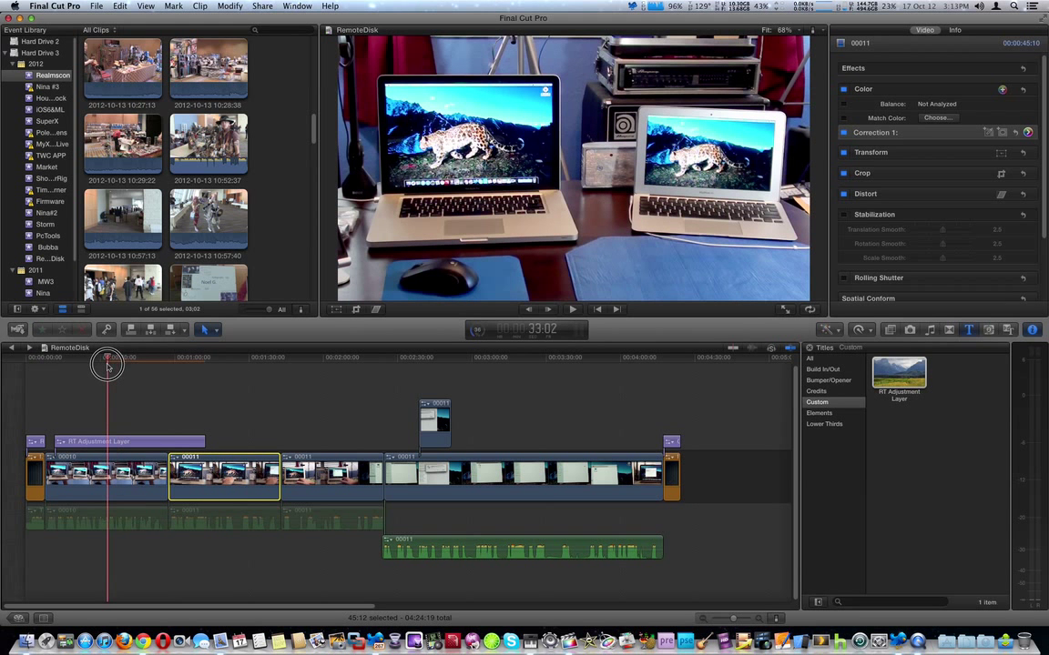
left_click(111, 442)
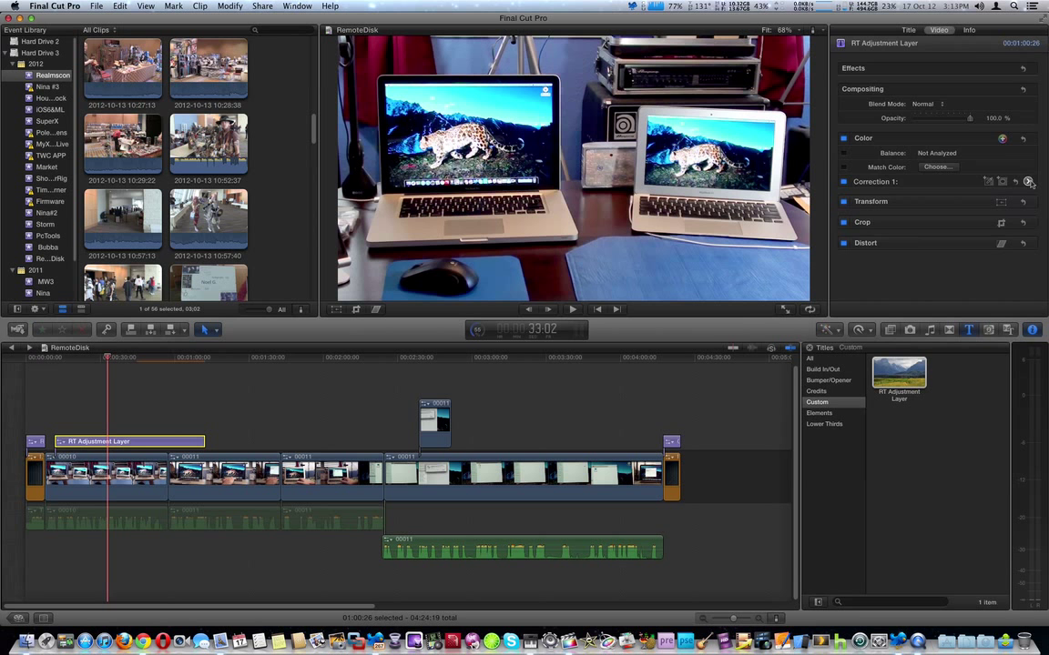
Step: Darken the adjustment layer's highlights, scrub later, then reset Highlights to 0%
left_click(1029, 181)
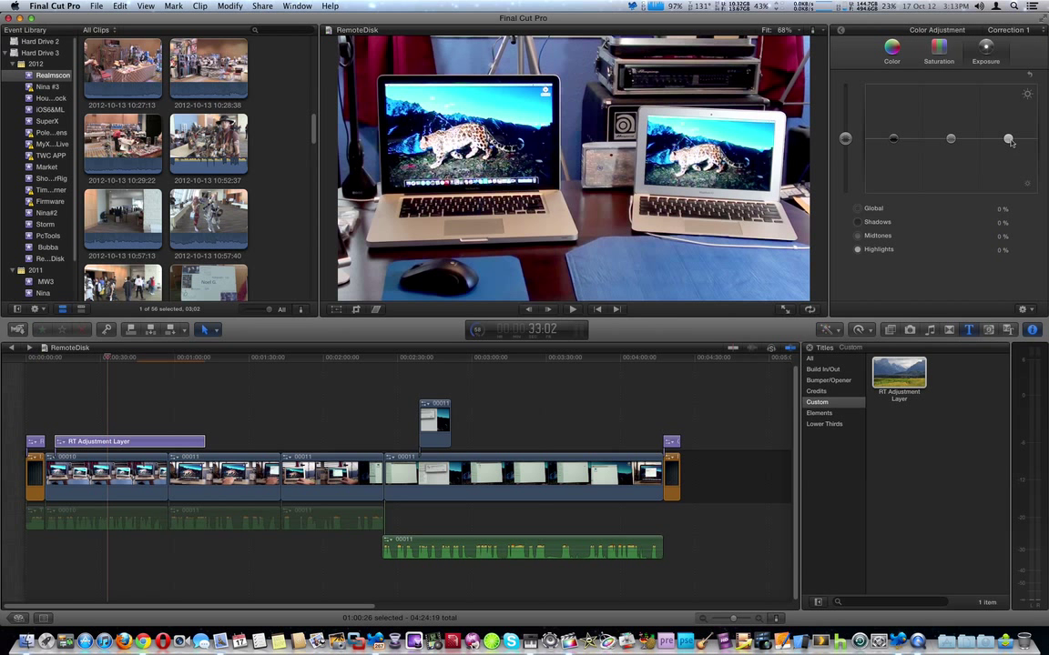
left_click_drag(1008, 138, 1008, 172)
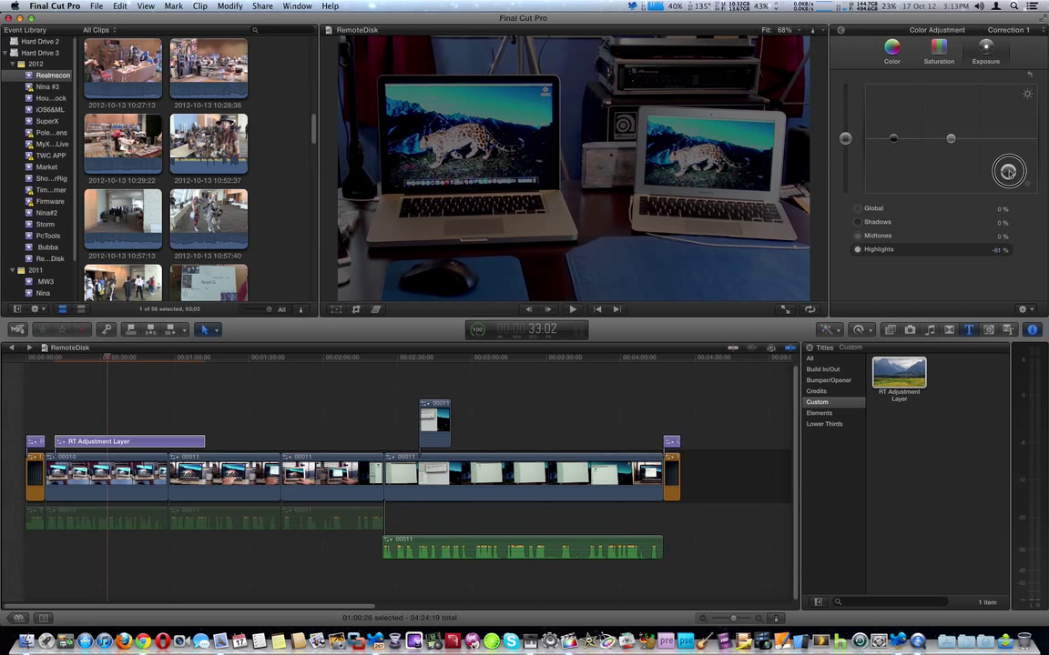
left_click(107, 358)
left_click_drag(107, 357, 168, 363)
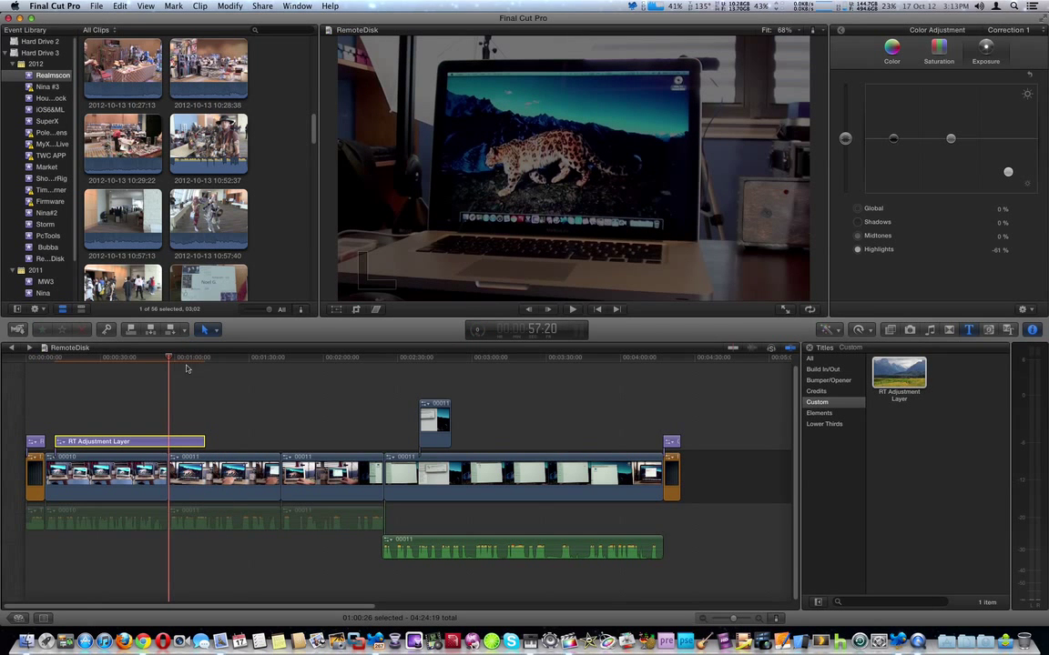
left_click(1031, 76)
left_click(1030, 77)
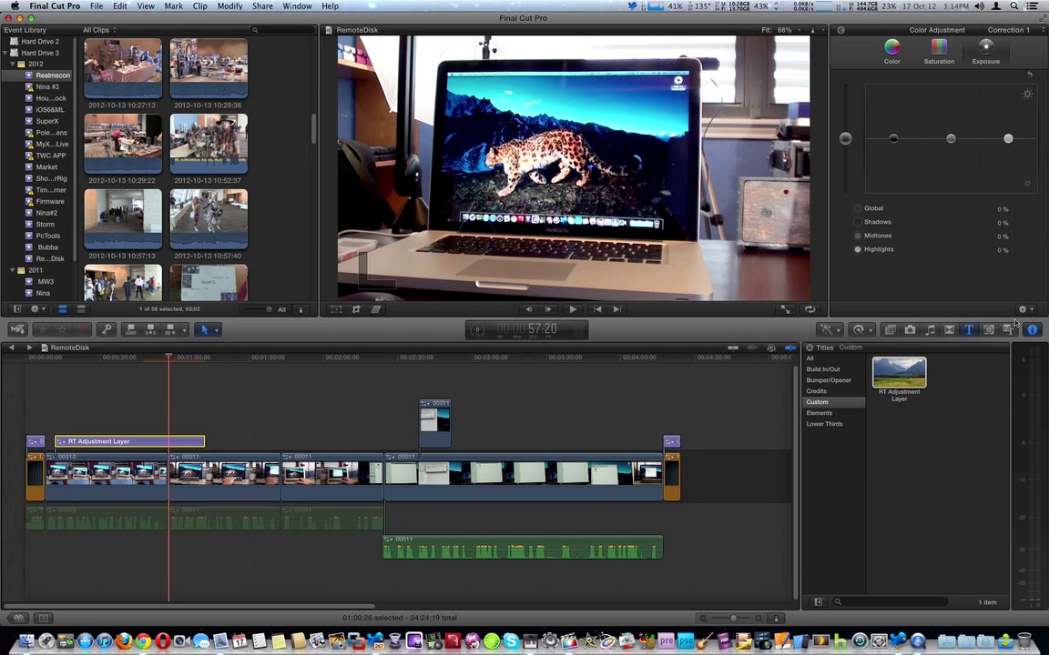
Step: Apply the Aged Paper effect from the Effects browser to the RT Adjustment Layer
left_click(920, 417)
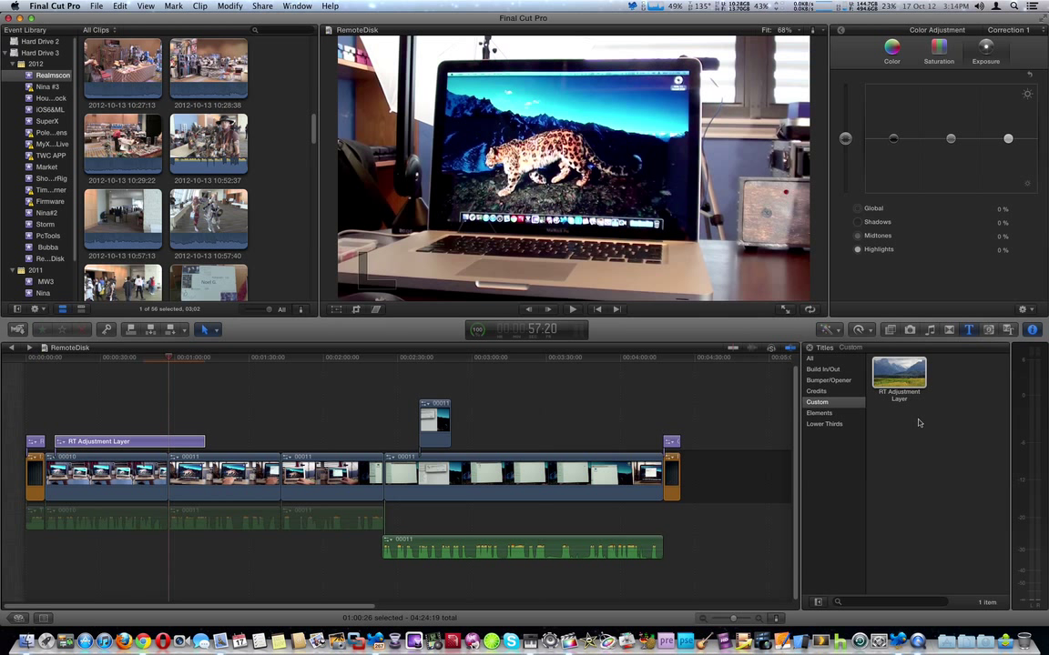
key("super+5")
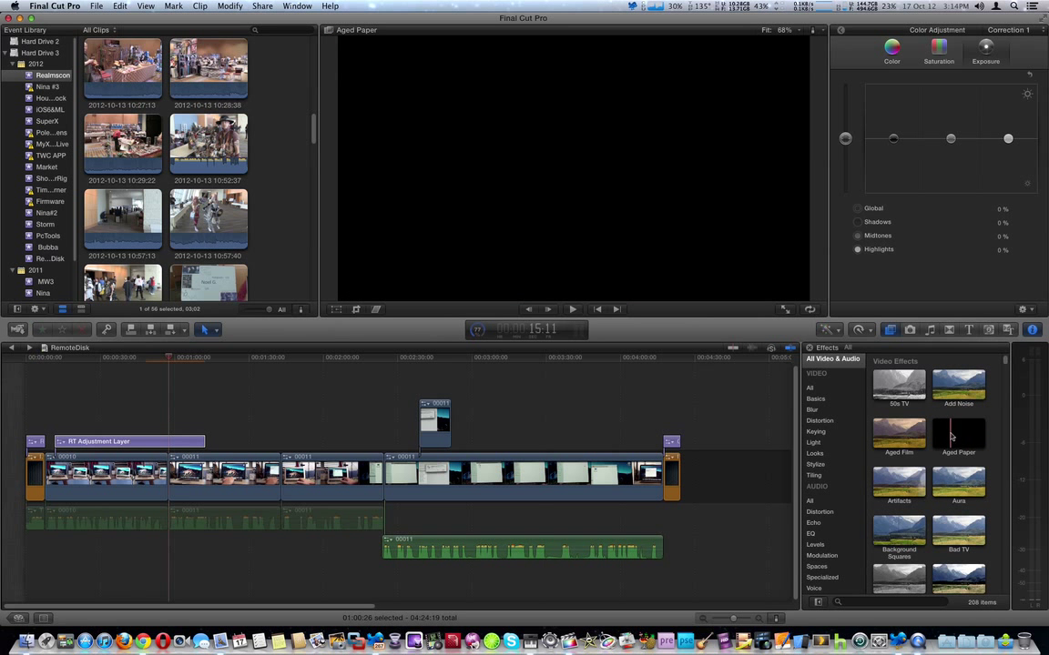
left_click(955, 435)
left_click_drag(894, 433, 146, 444)
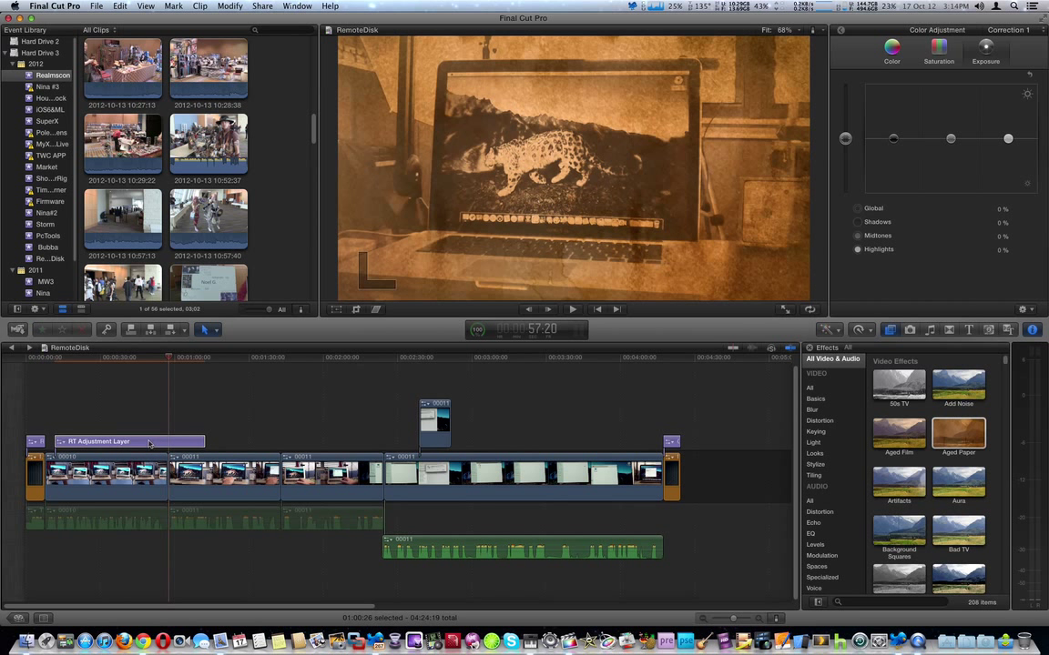
Step: Extend the adjustment layer further over clip 00011 and scrub to check the aged look
left_click(168, 357)
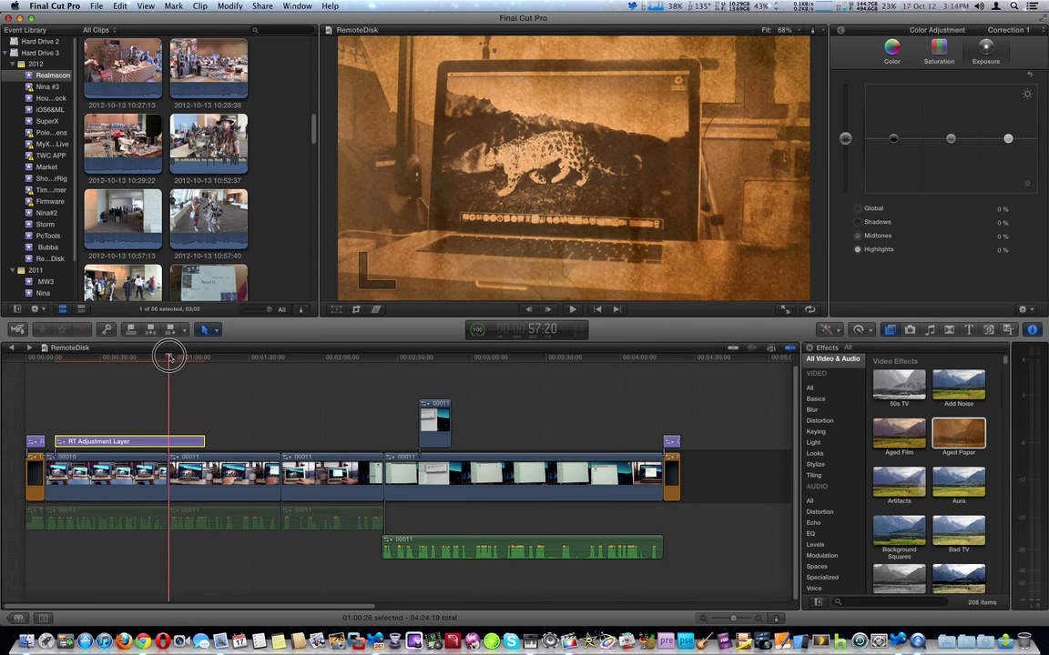
mouse_move(168, 357)
left_mouse_down()
mouse_move(239, 367)
mouse_move(183, 369)
mouse_move(178, 355)
left_mouse_up()
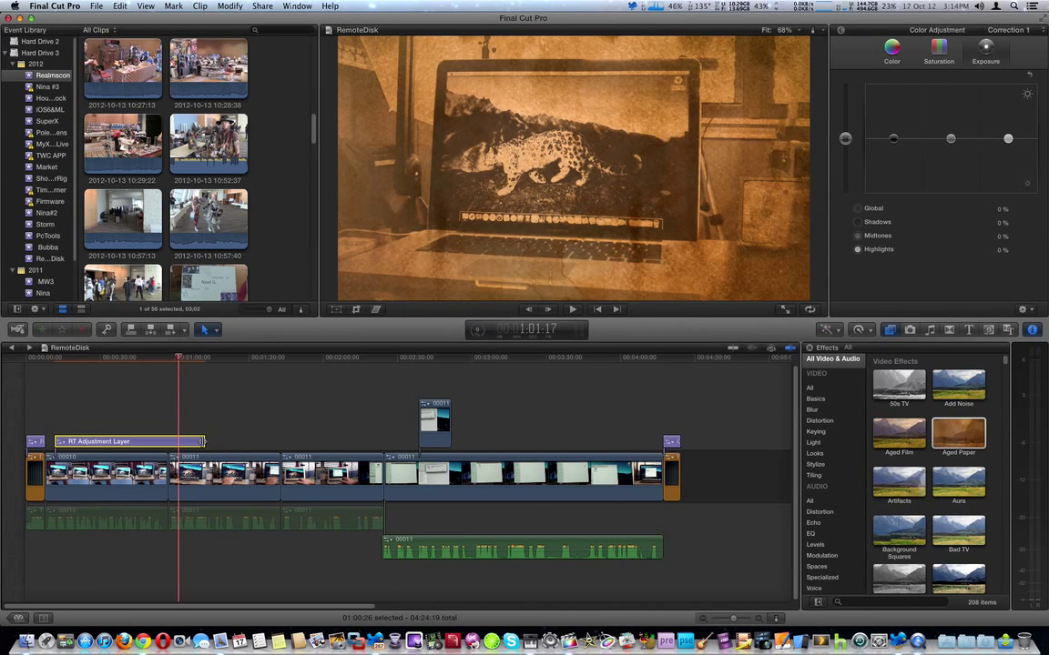
left_click_drag(202, 442, 328, 443)
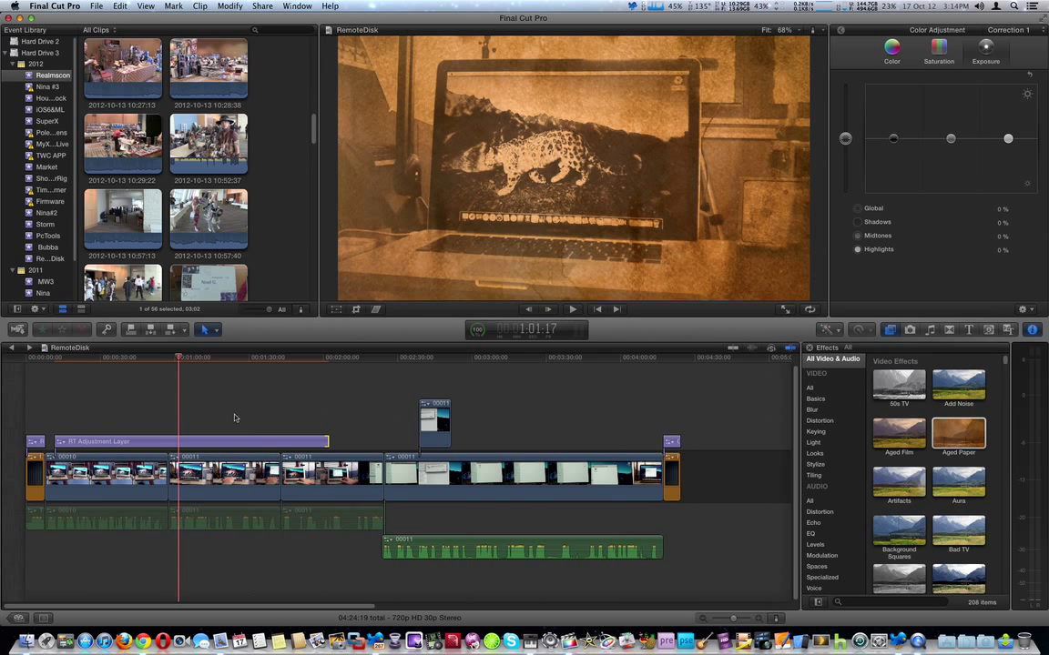
left_click_drag(188, 367, 262, 379)
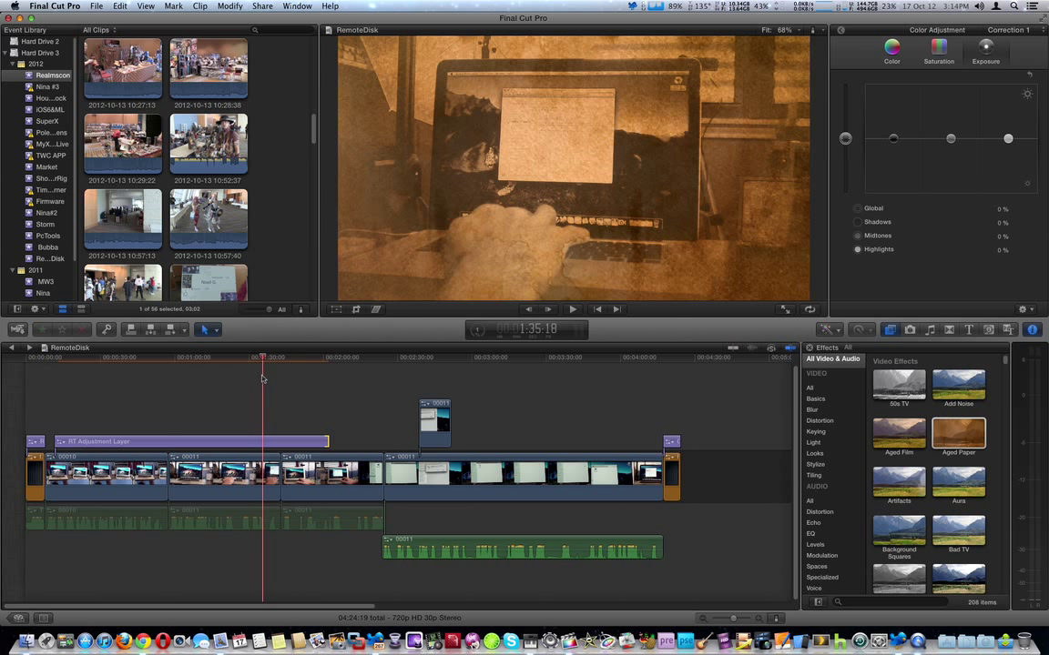
Step: Remove the Aged Paper effect from the RT Adjustment Layer, then delete the layer
key("super+shift+a")
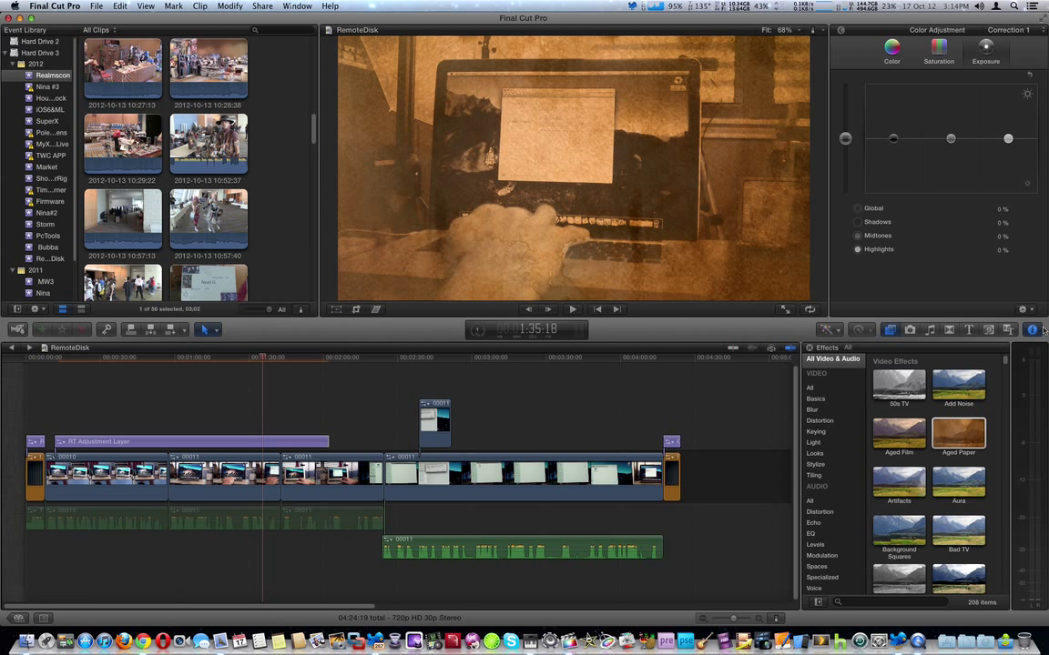
left_click(305, 443)
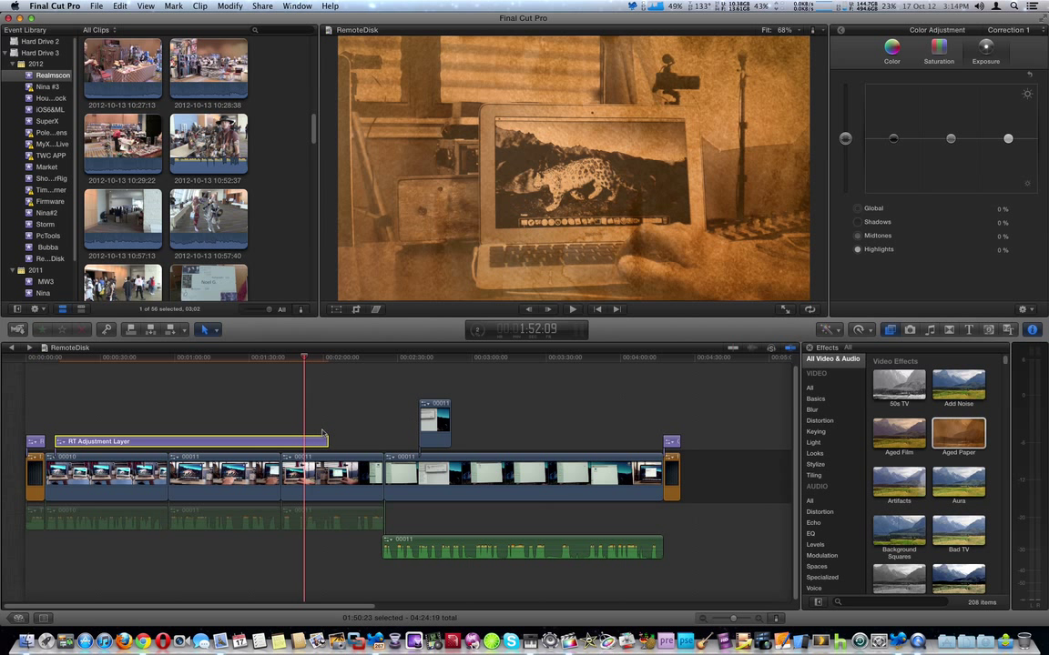
left_click(842, 31)
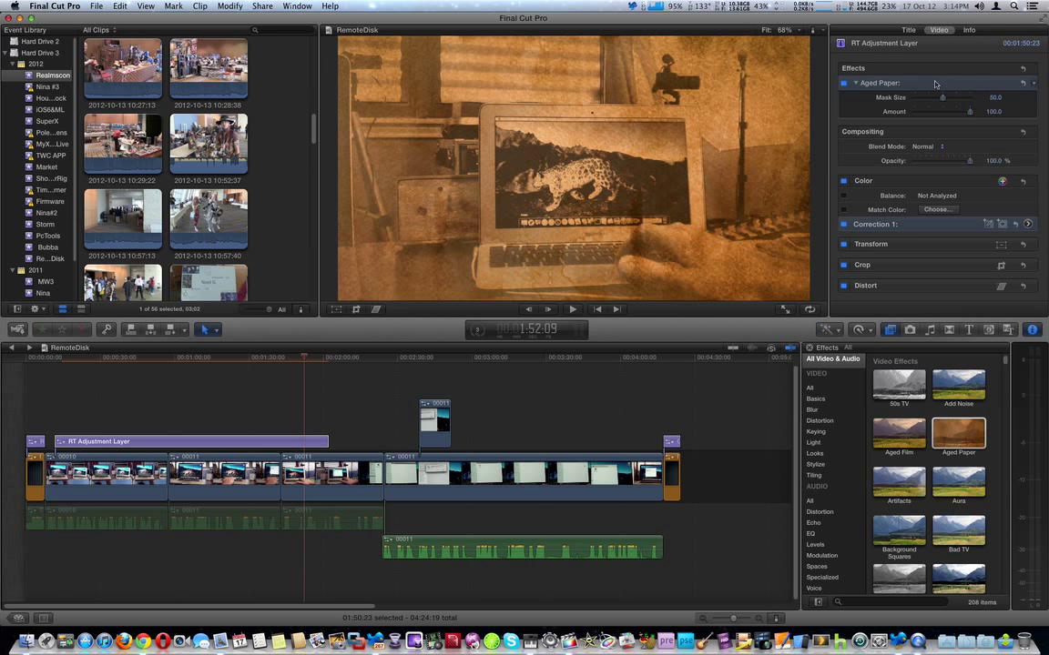
key("Delete")
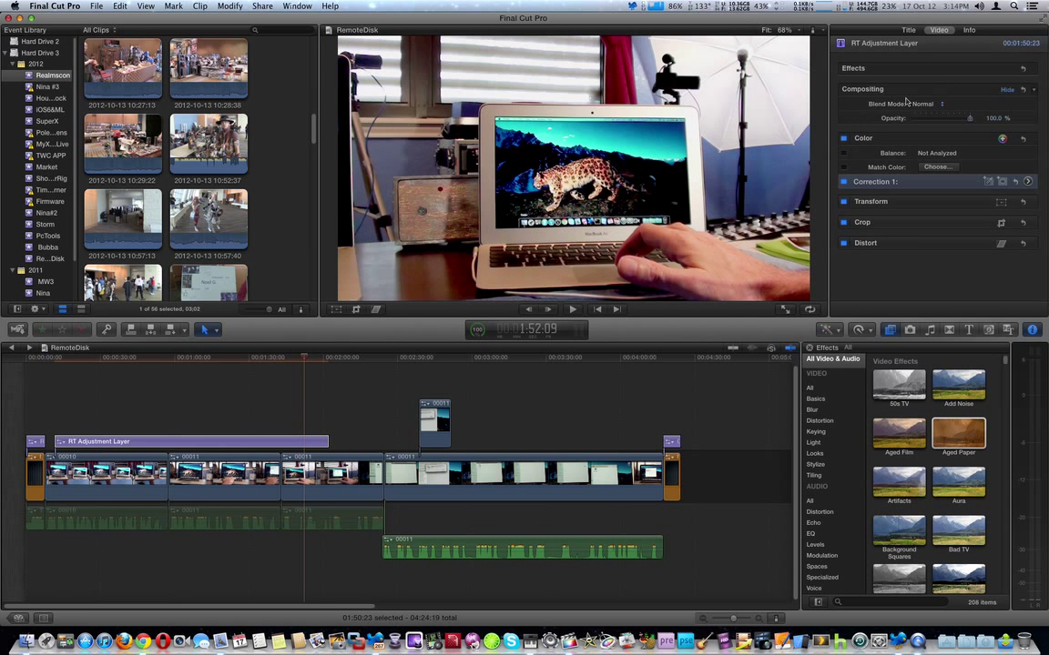
left_click(250, 440)
key("Delete")
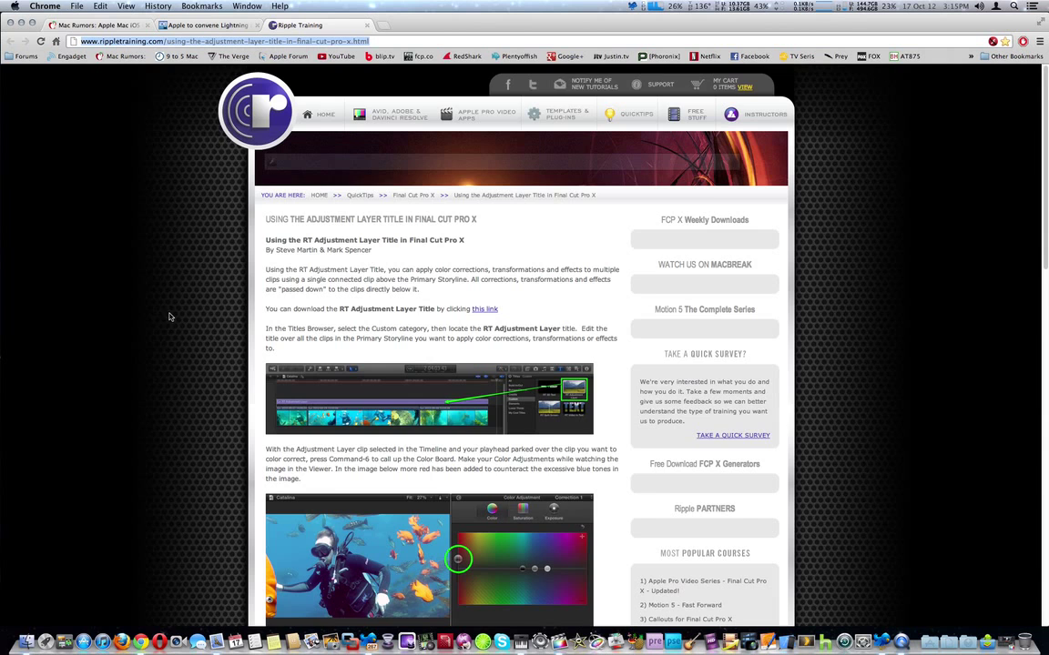
scroll(162, 324, "down", 5)
scroll(163, 324, "down", 7)
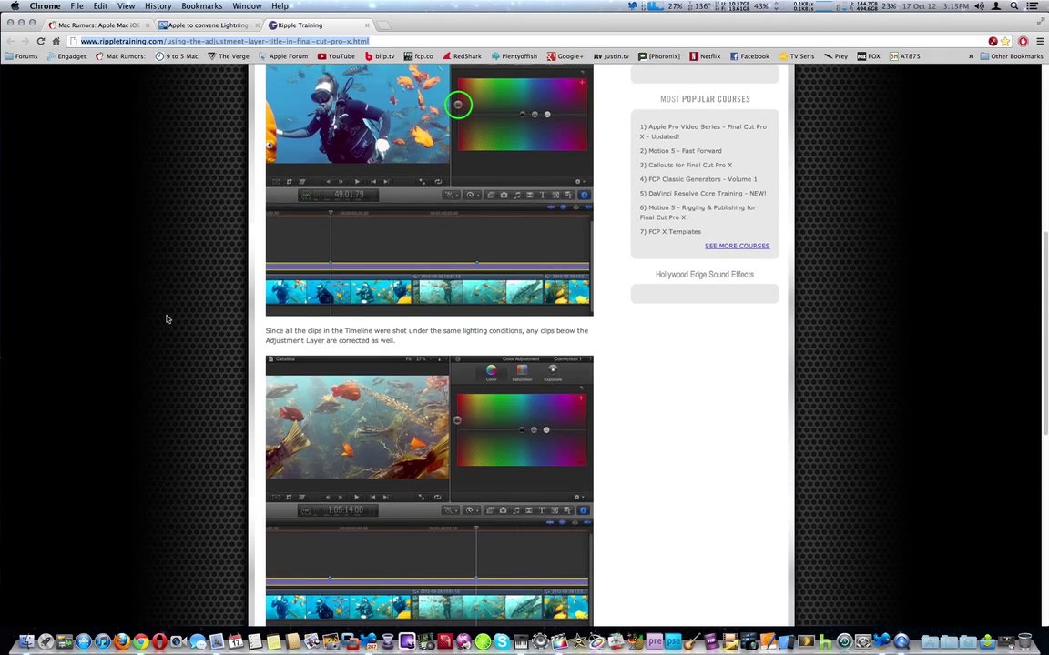
scroll(164, 317, "down", 15)
scroll(154, 315, "up", 20)
scroll(153, 315, "up", 5)
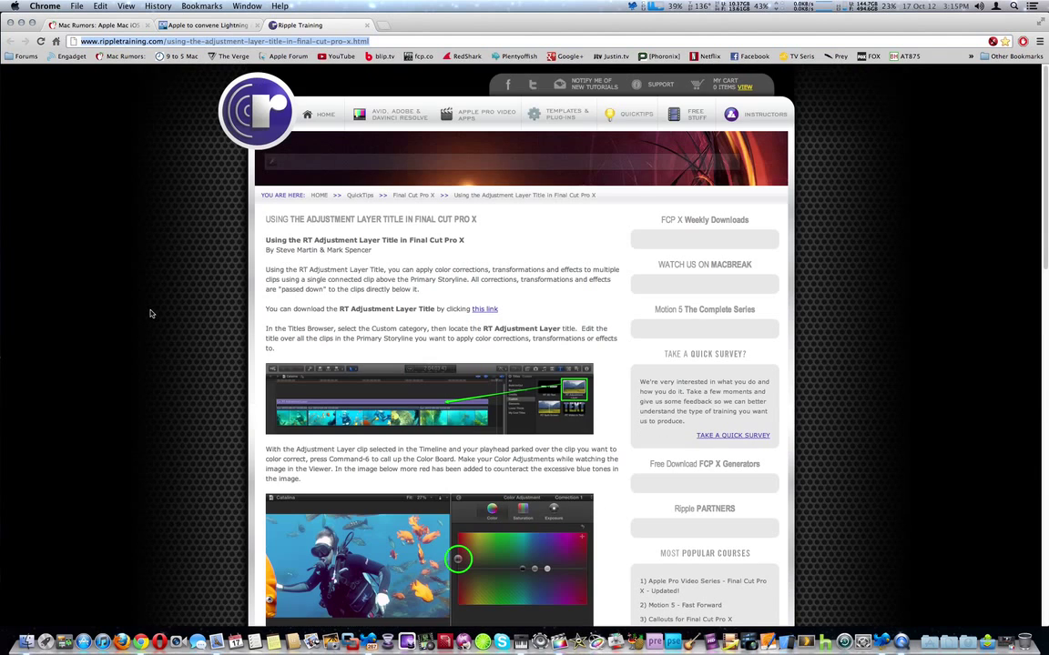